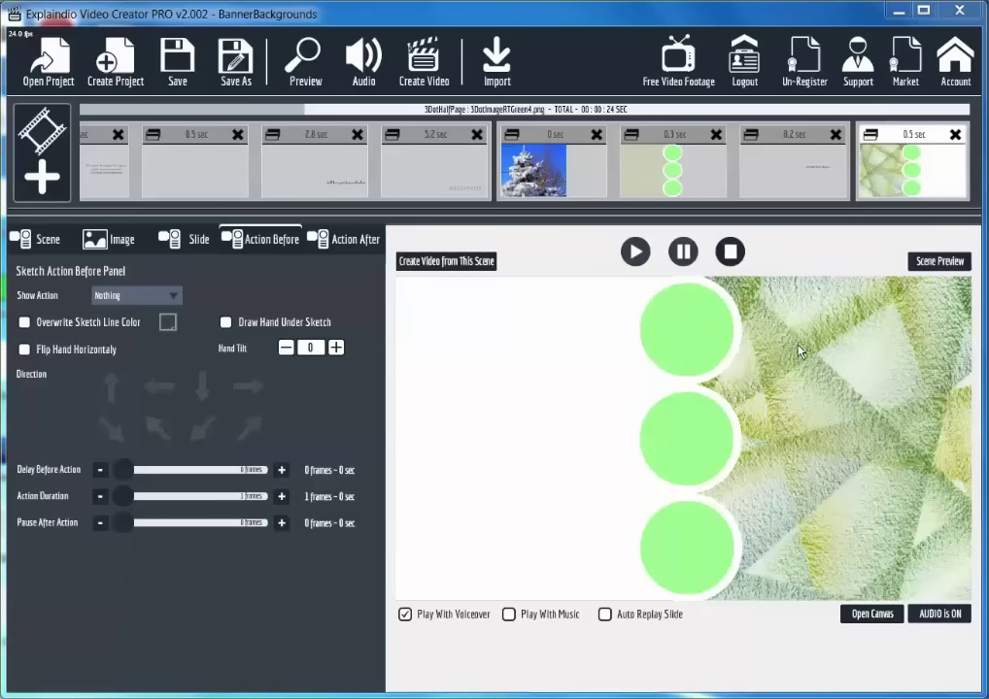
# Preview the green three-dot scene and replay it three times
pyautogui.click(919, 264)
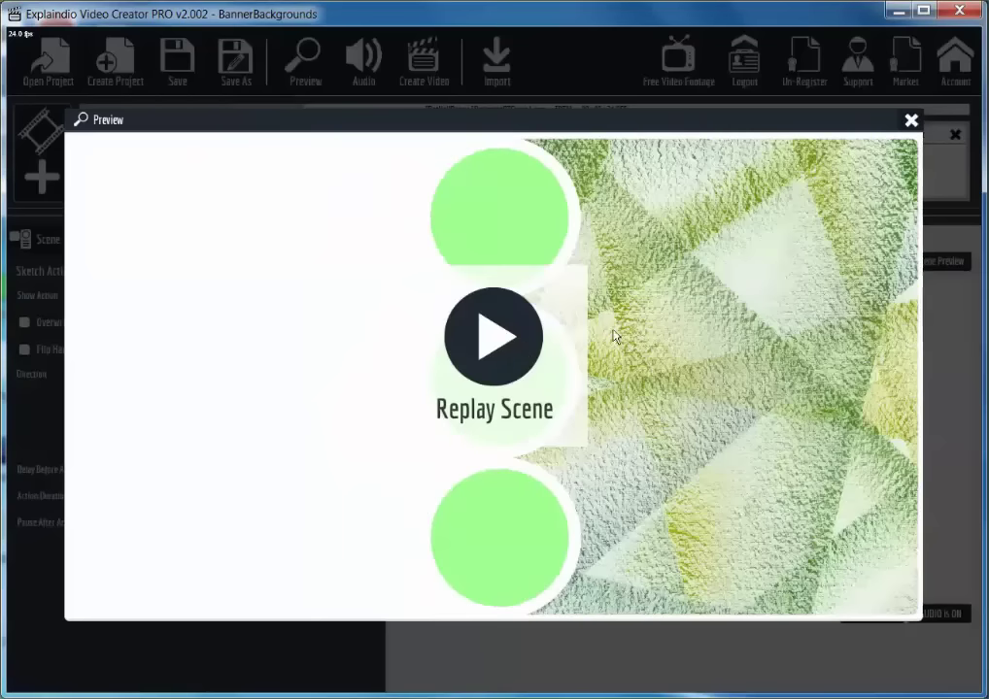
pyautogui.click(498, 340)
pyautogui.click(499, 340)
pyautogui.click(498, 340)
# Create a new sketch scene and add the bitmap 3DotImageRTGreen4.png to its canvas
pyautogui.click(909, 120)
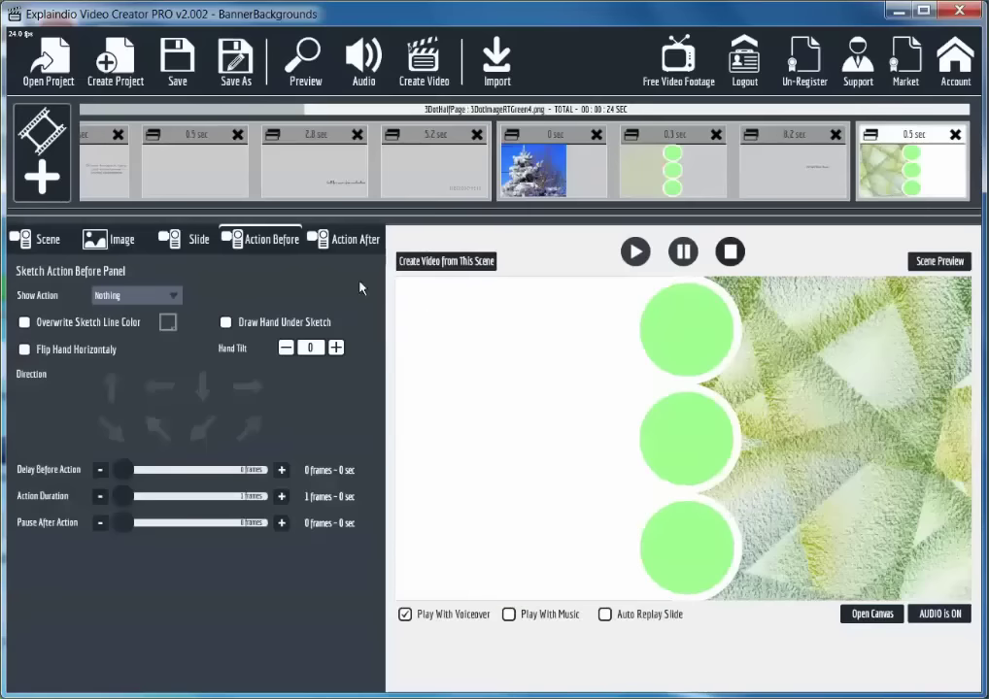
pyautogui.click(40, 181)
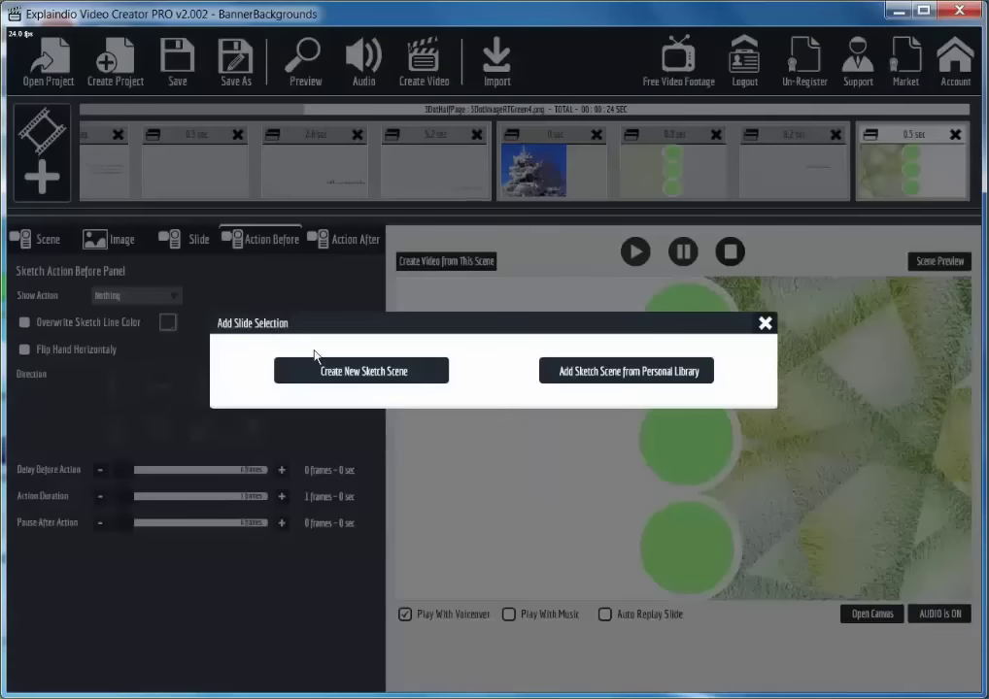
pyautogui.click(364, 381)
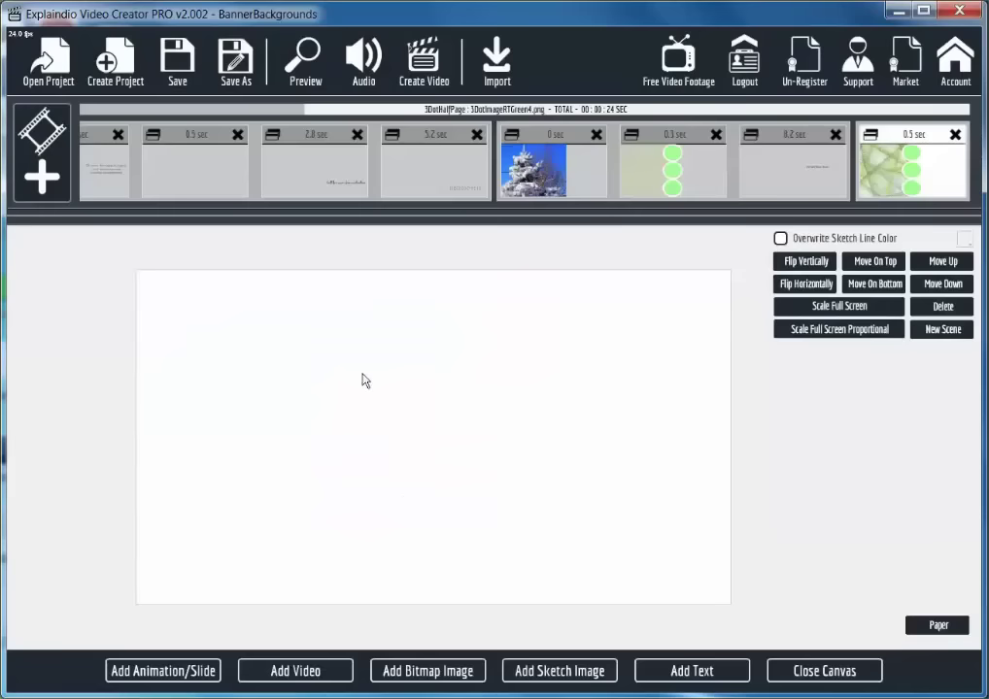
pyautogui.click(428, 672)
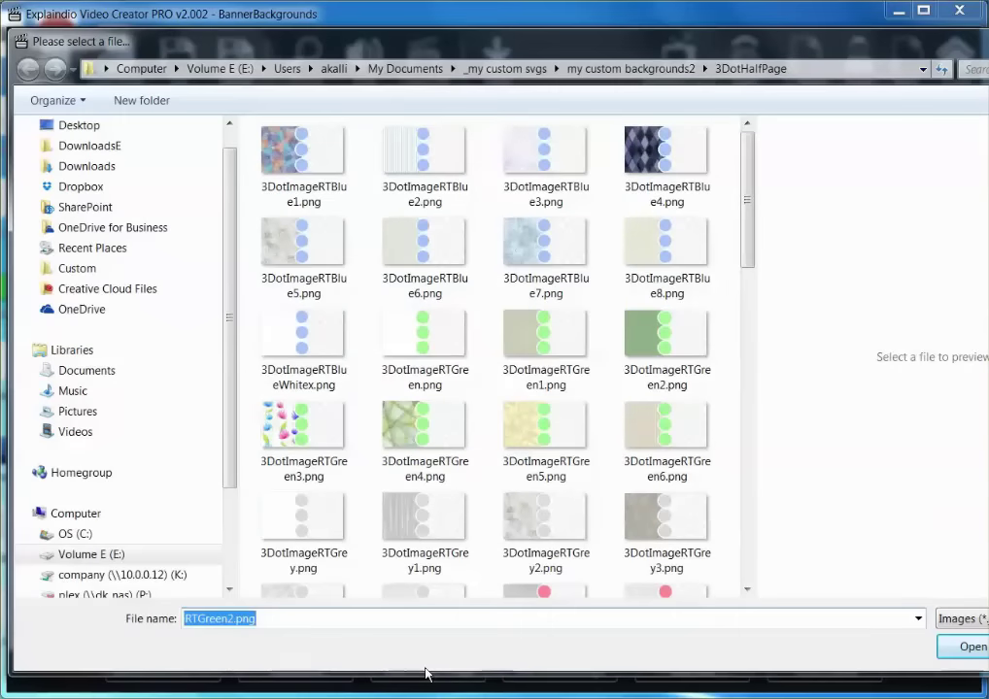
pyautogui.click(409, 445)
pyautogui.click(970, 649)
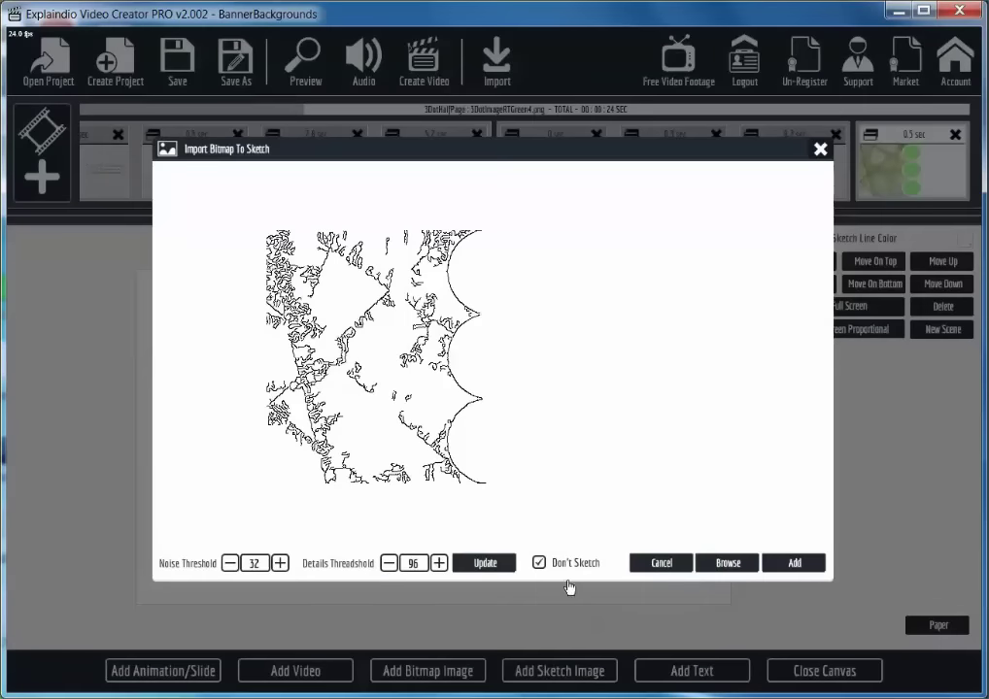
pyautogui.click(774, 569)
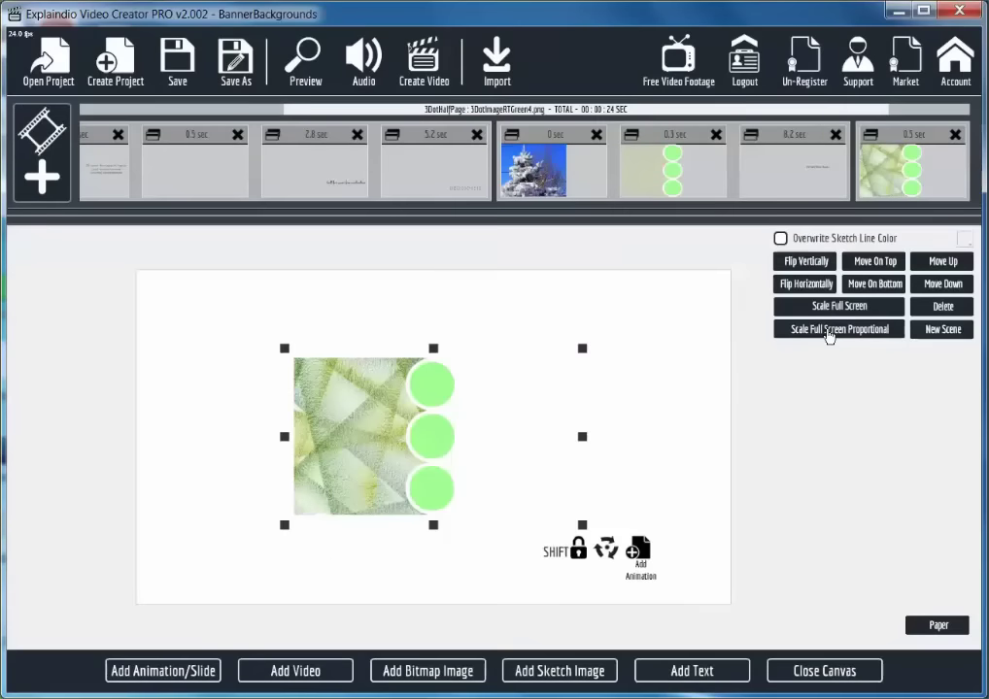
# Scale the image full screen proportionally, then stretch it slightly past the canvas edges
pyautogui.click(828, 331)
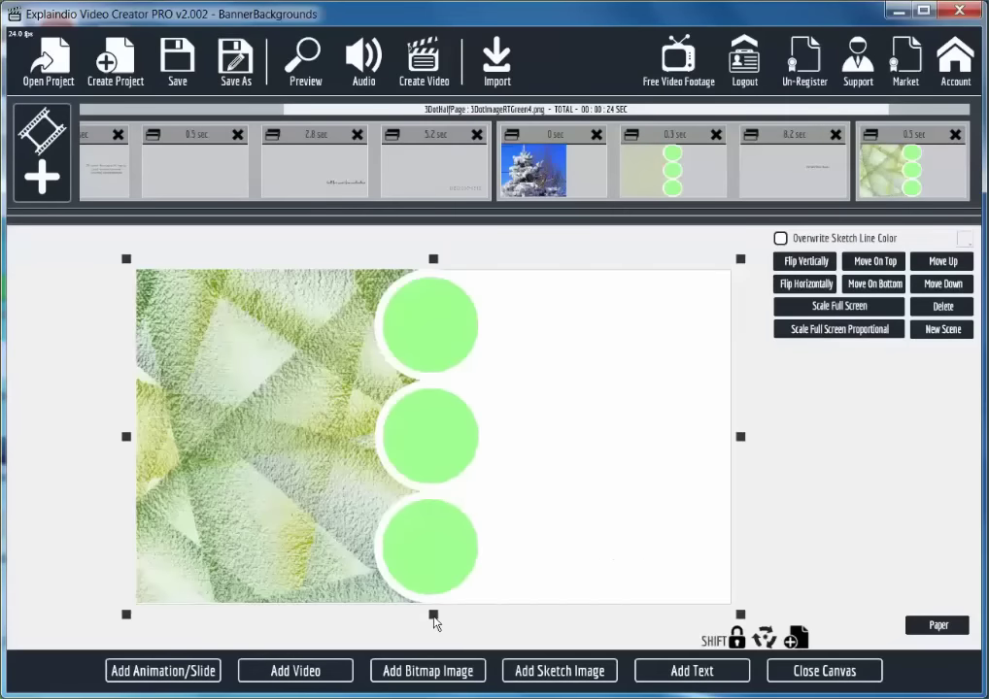
pyautogui.moveTo(435, 616); pyautogui.dragTo(433, 621)
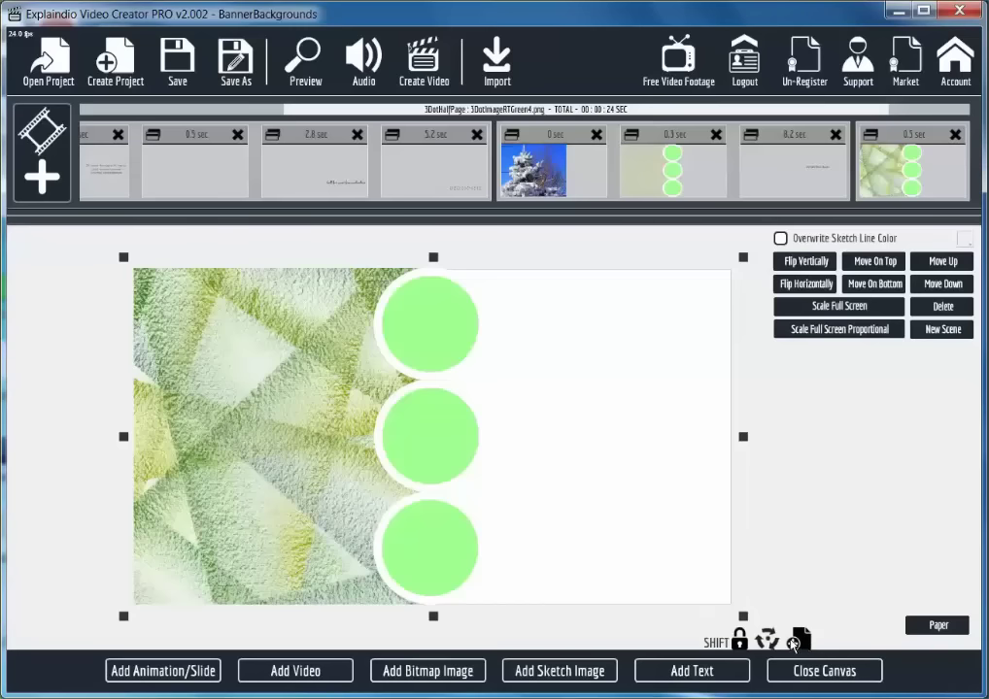
# Add an in-place animation that flips the image horizontally over 12 frames
pyautogui.click(801, 640)
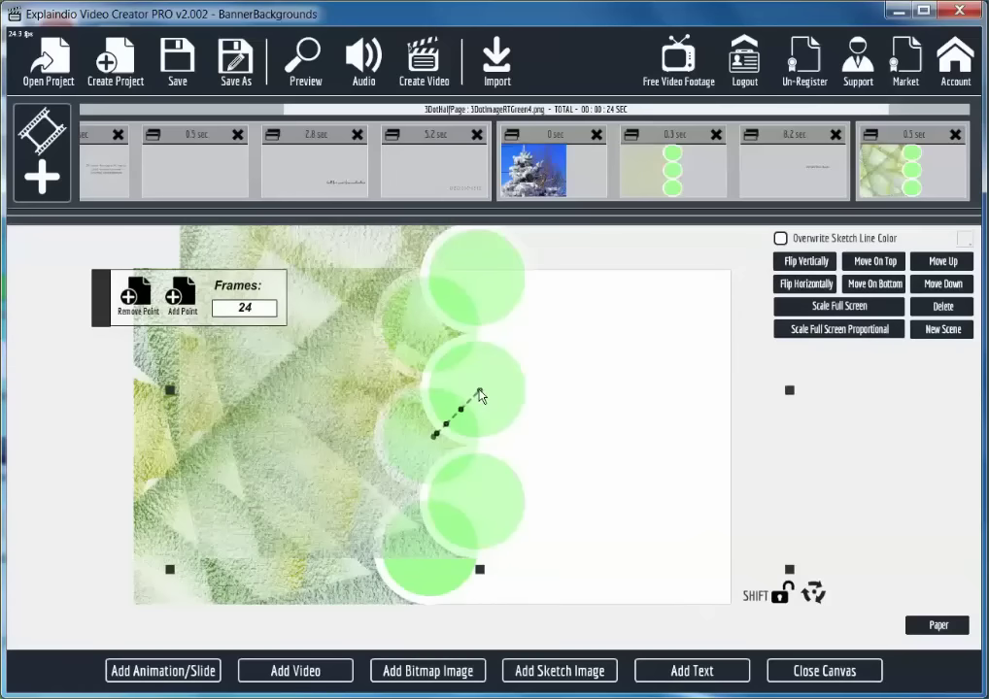
pyautogui.moveTo(480, 395); pyautogui.dragTo(435, 441)
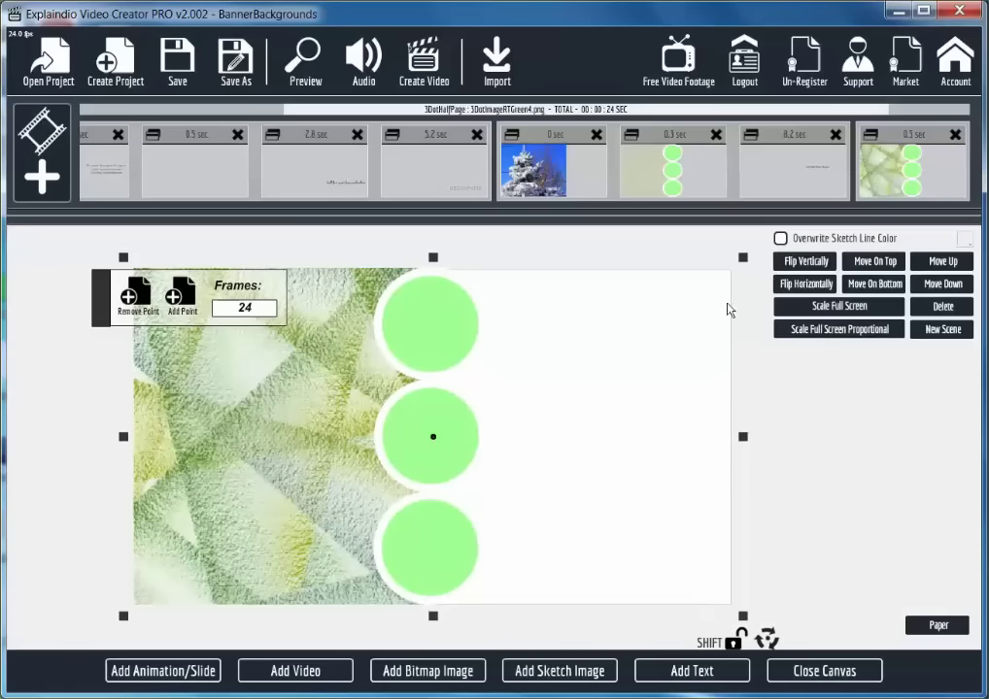
pyautogui.click(796, 286)
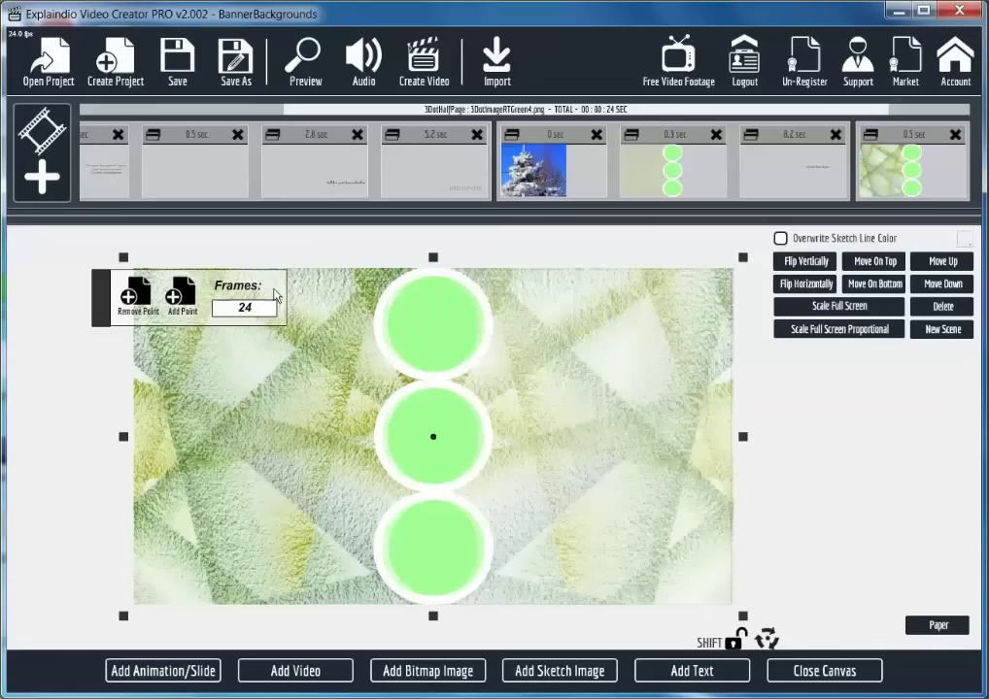
pyautogui.moveTo(245, 307); pyautogui.dragTo(198, 309)
pyautogui.write('12')
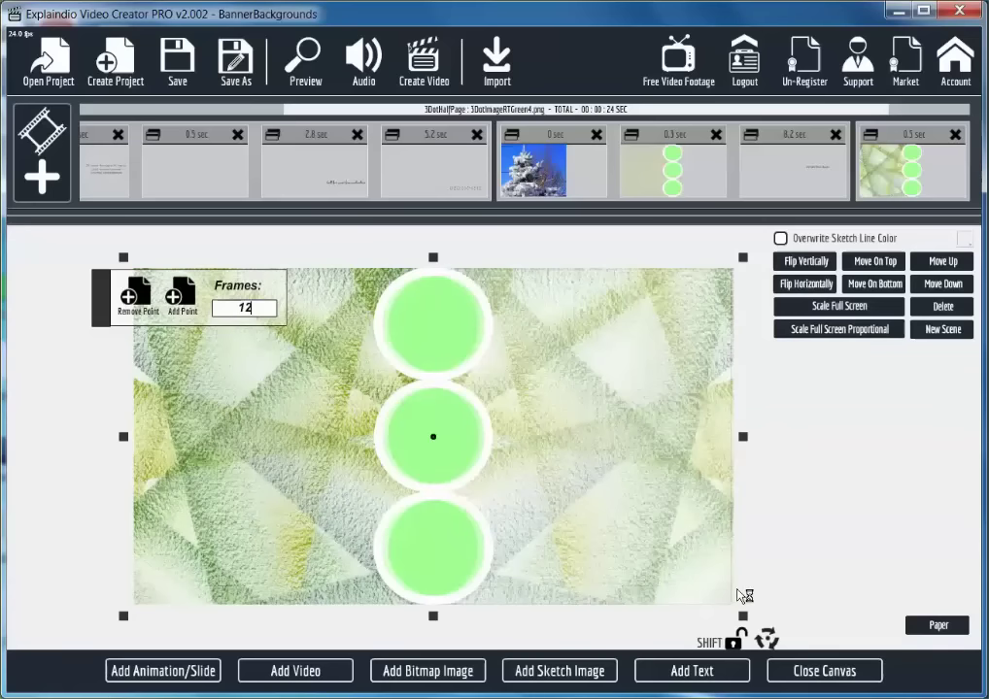
# Close the canvas, preview the flipping three-dot scene three times, then close the preview
pyautogui.click(828, 671)
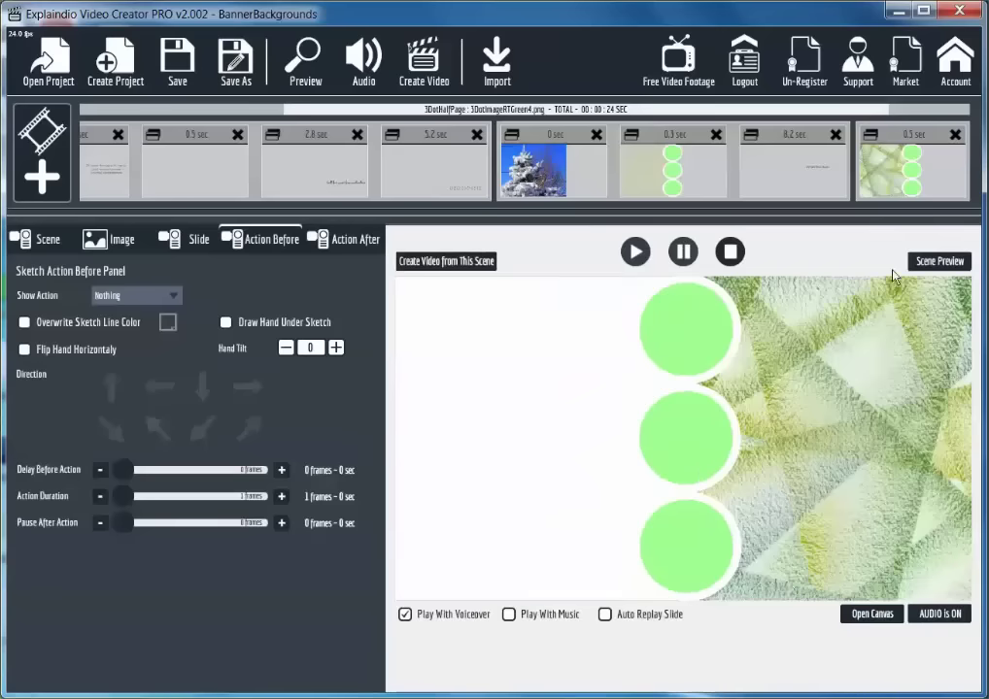
pyautogui.click(921, 262)
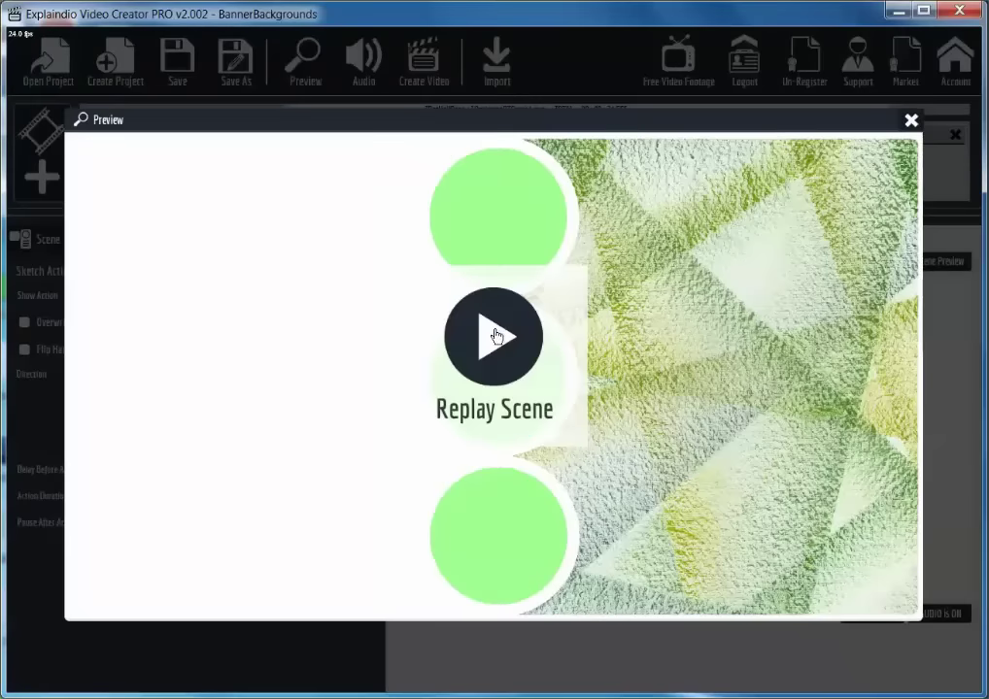
pyautogui.click(494, 335)
pyautogui.click(494, 336)
pyautogui.click(494, 335)
pyautogui.click(910, 120)
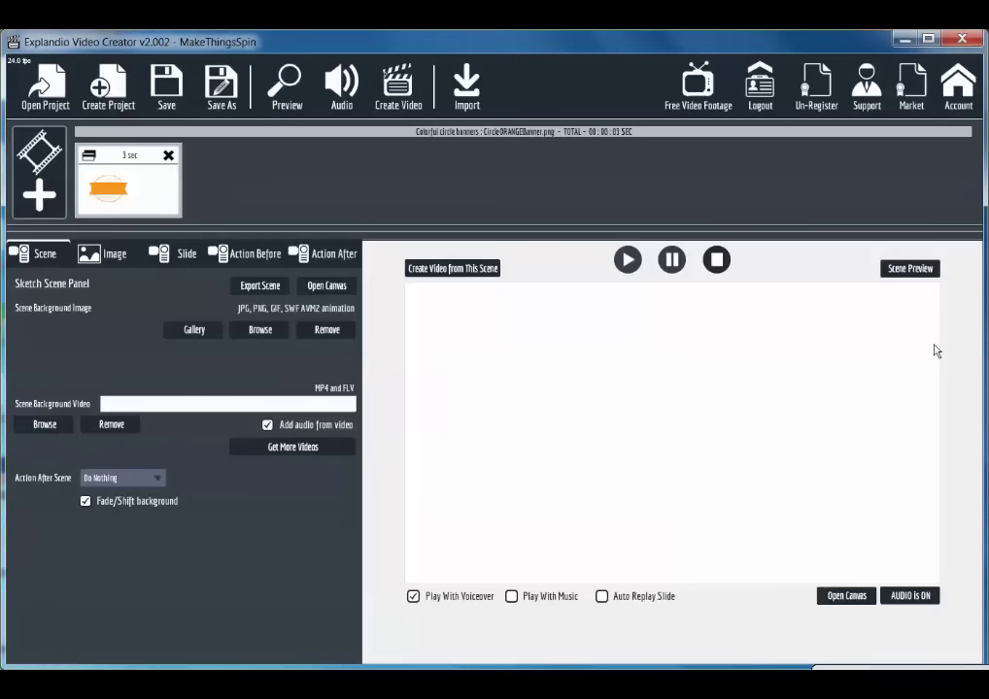
pyautogui.click(900, 272)
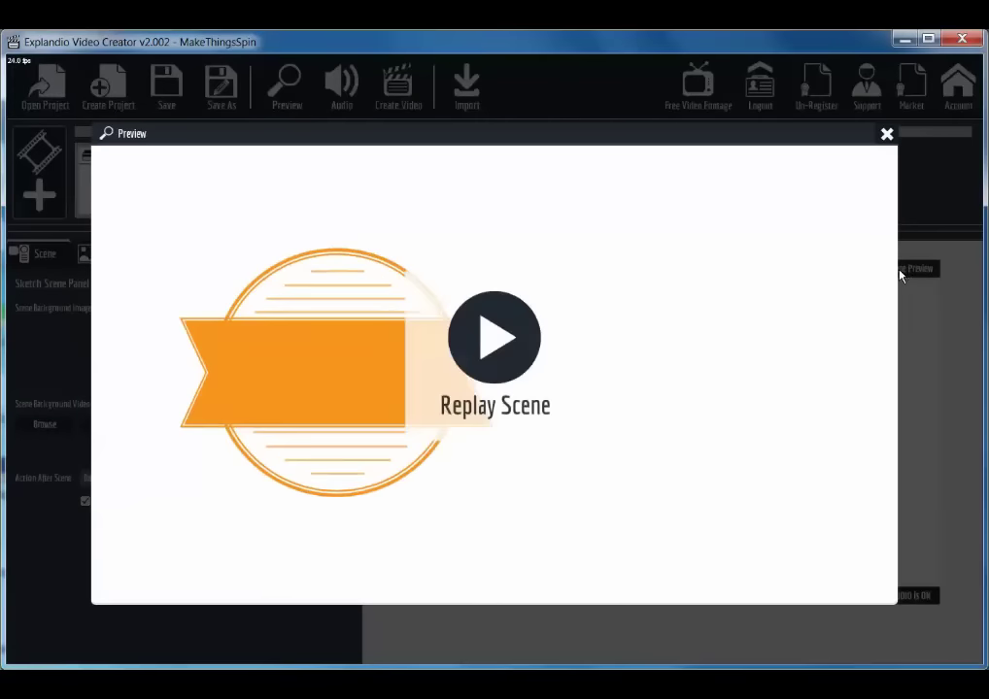
pyautogui.click(887, 135)
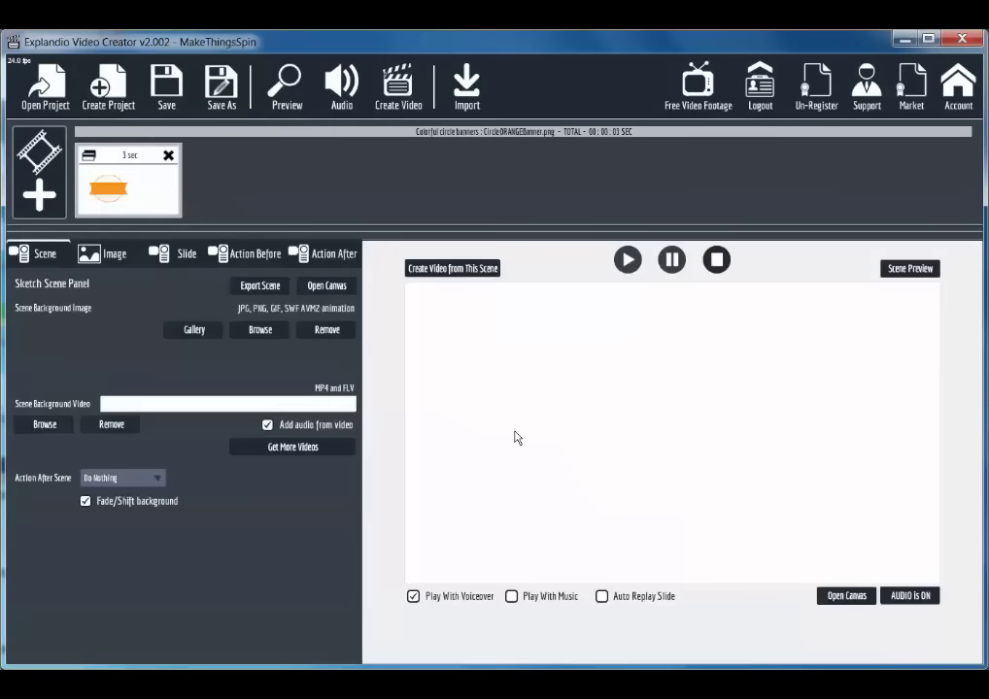
# Create a new sketch scene and add the bitmap CirclePURPLEBanner.png to its canvas
pyautogui.click(38, 206)
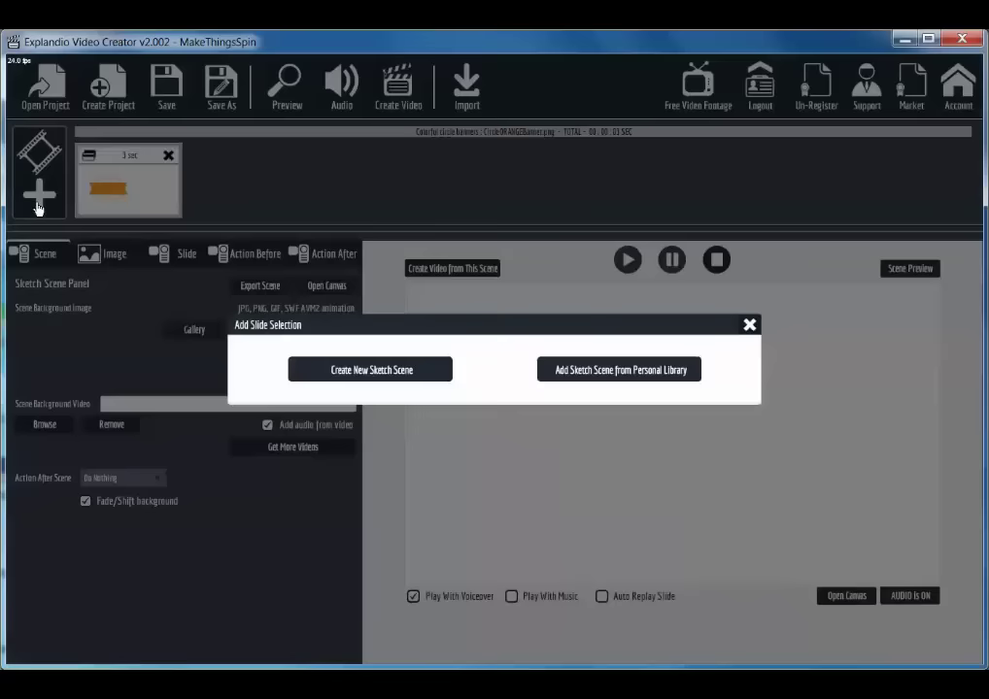
pyautogui.click(366, 378)
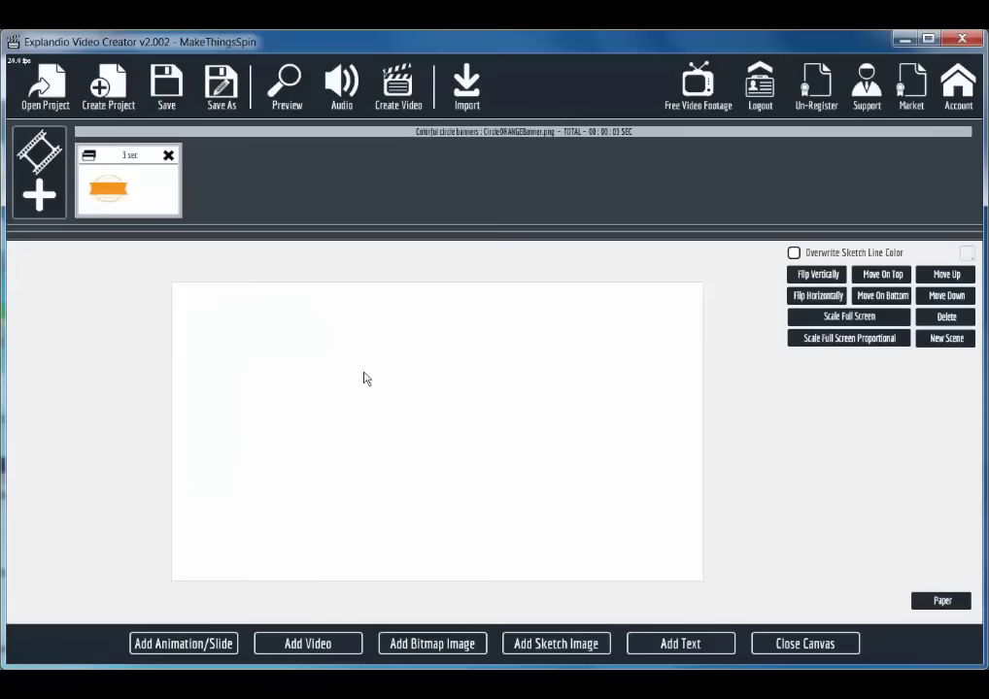
pyautogui.click(437, 645)
pyautogui.click(470, 450)
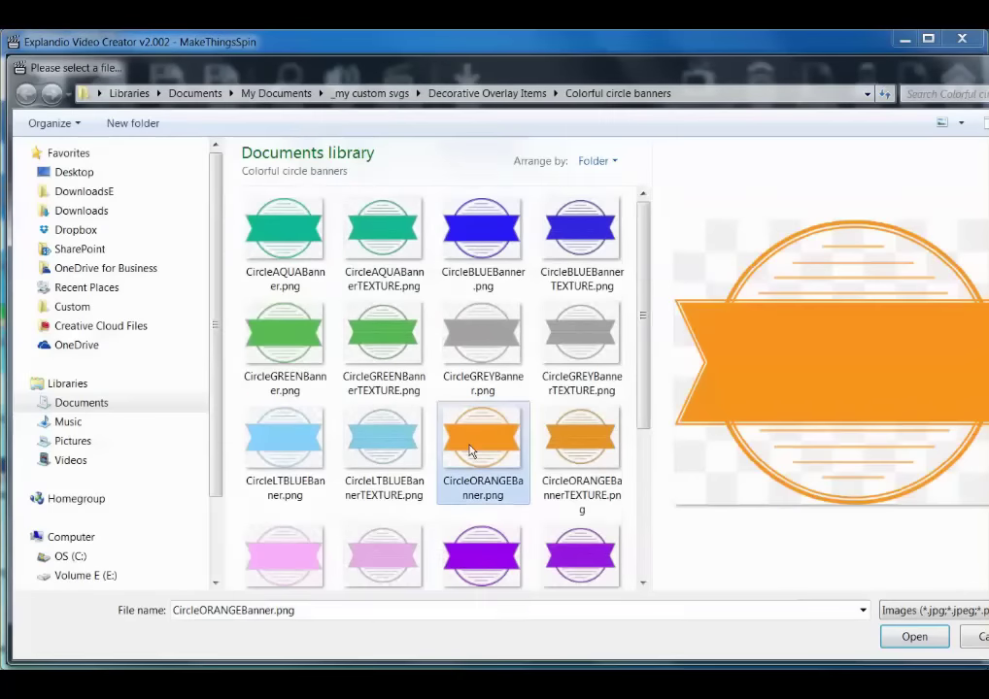
pyautogui.click(482, 553)
pyautogui.click(903, 641)
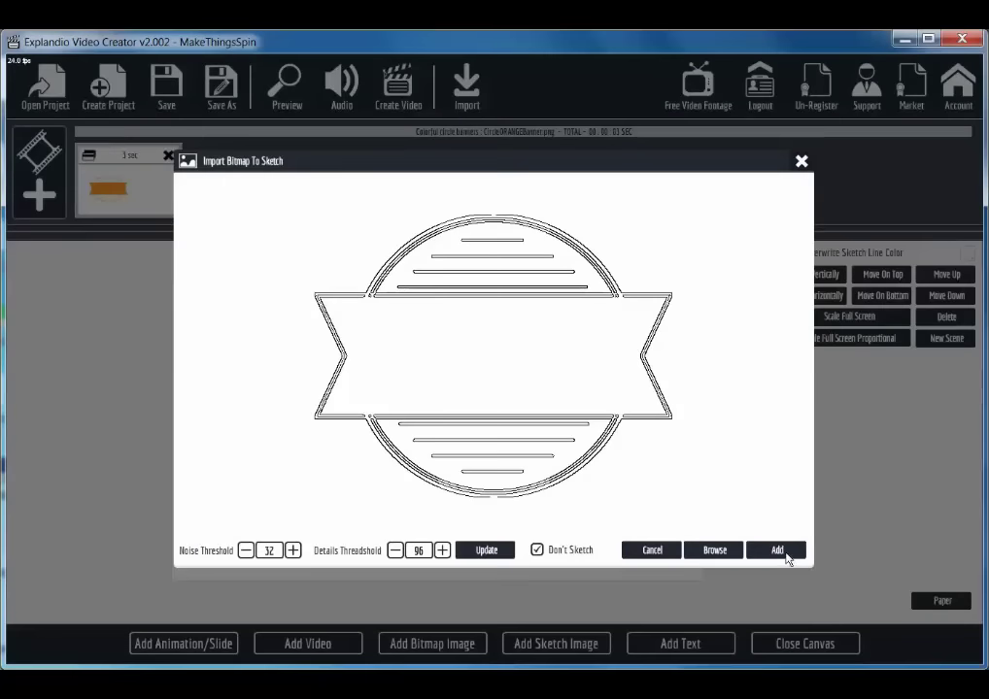
pyautogui.click(778, 551)
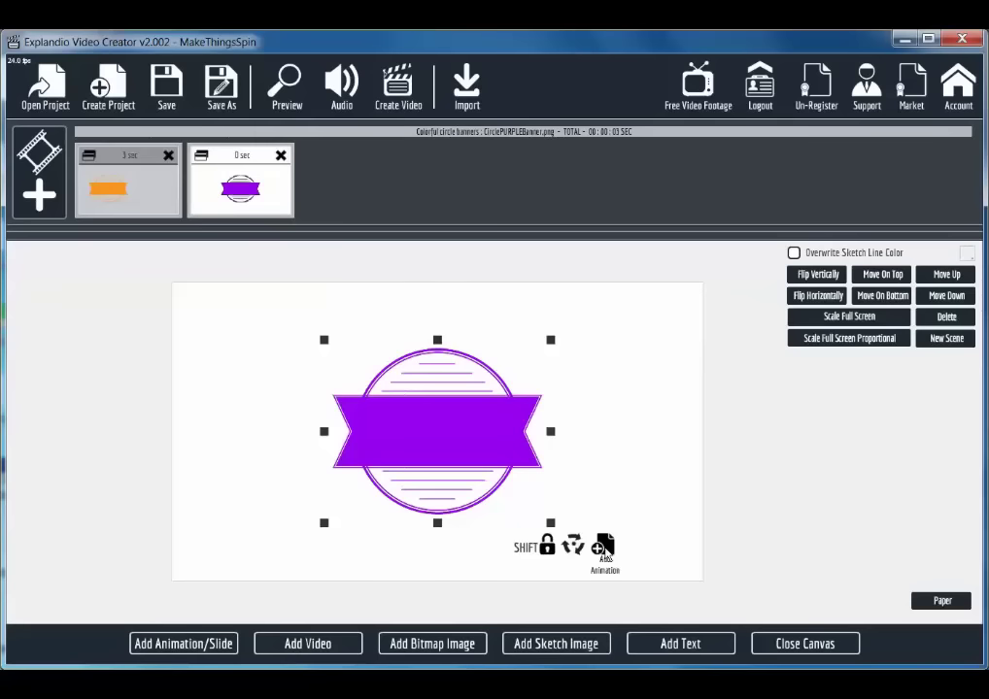
# Animate the banner in place, adding two extra points each realigned over the original banner
pyautogui.click(603, 549)
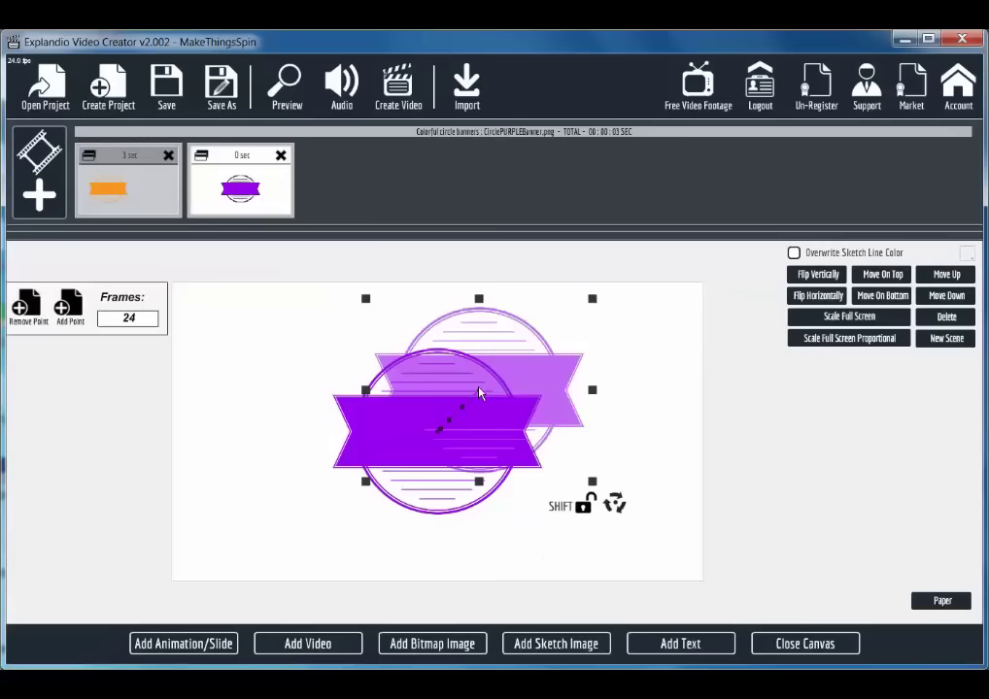
pyautogui.moveTo(479, 394); pyautogui.dragTo(436, 437)
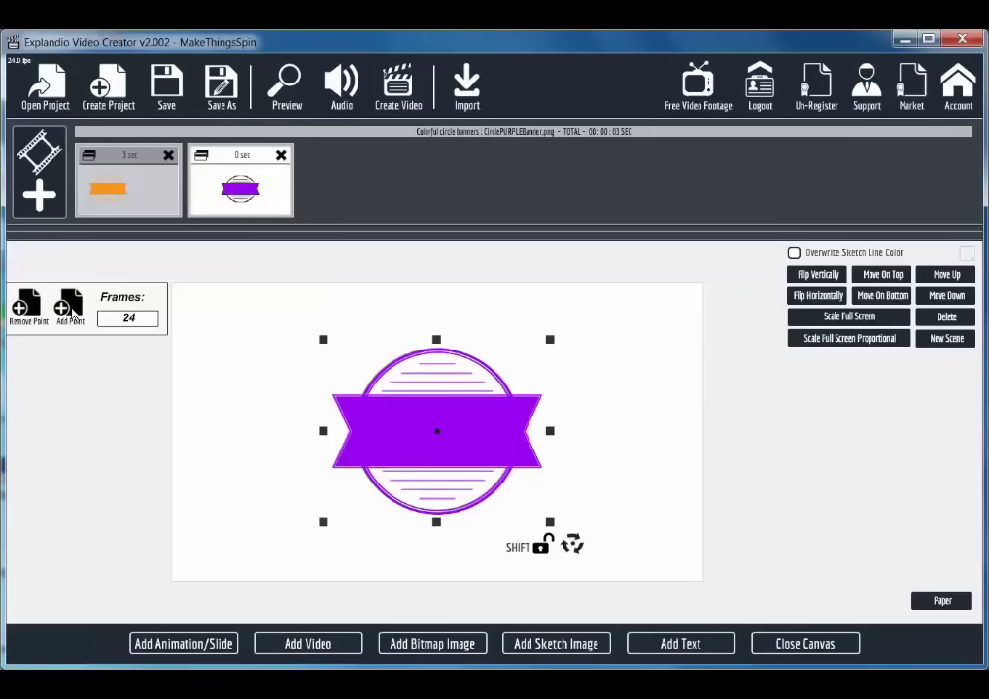
pyautogui.click(72, 317)
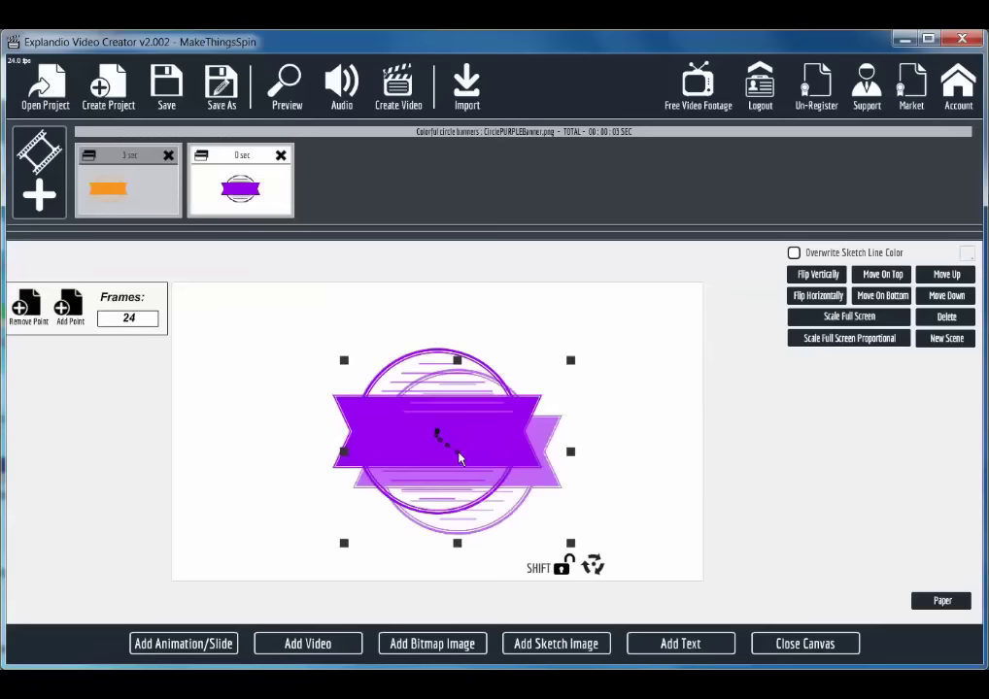
pyautogui.moveTo(457, 455); pyautogui.dragTo(439, 437)
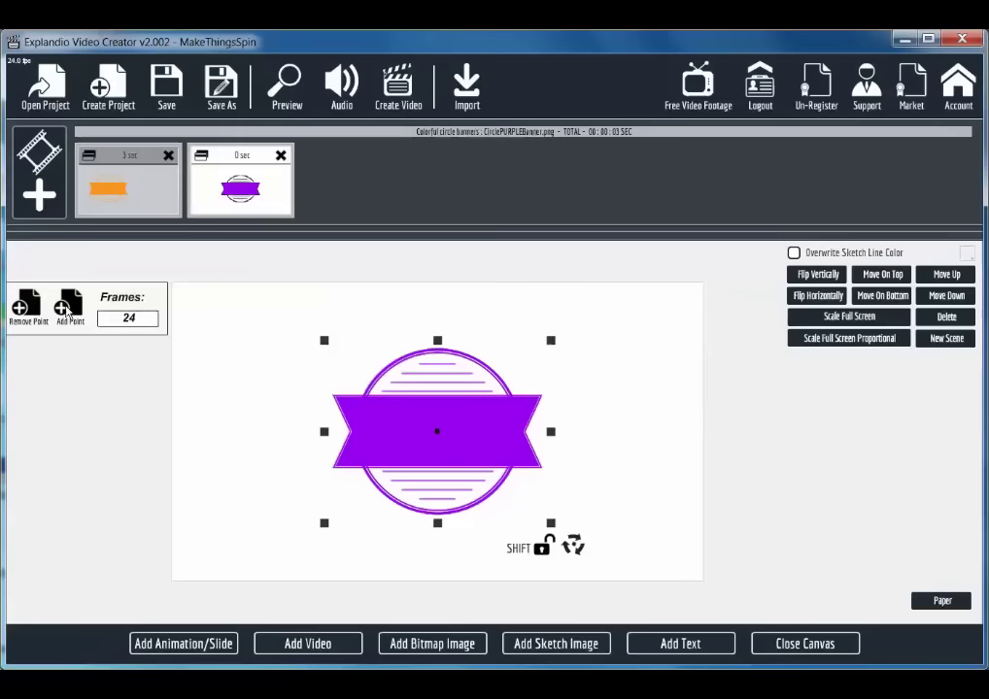
pyautogui.click(69, 308)
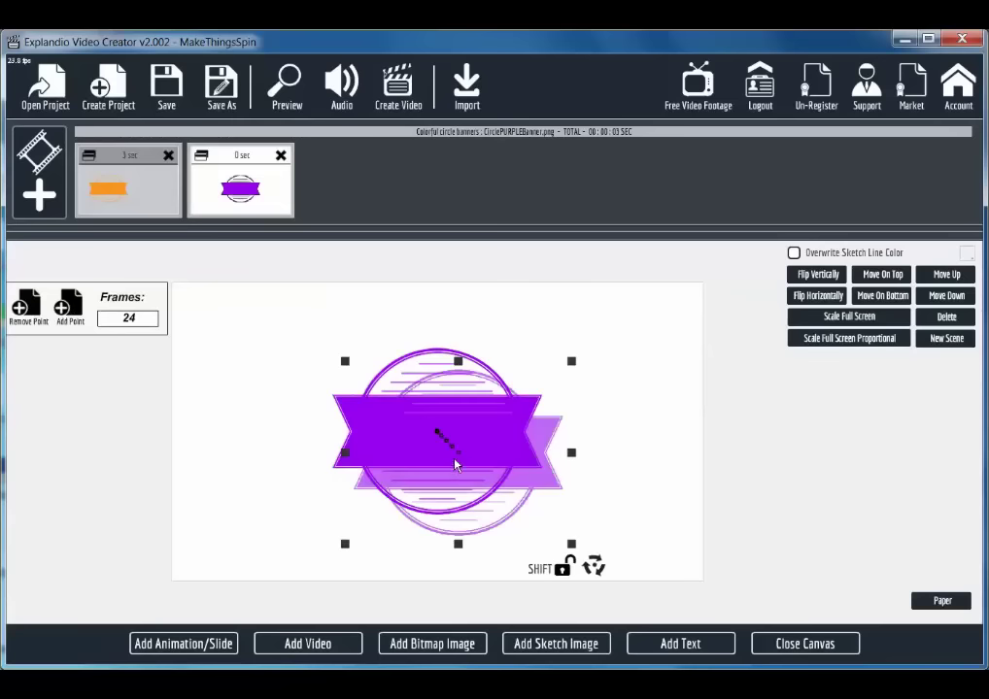
pyautogui.moveTo(461, 459); pyautogui.dragTo(437, 435)
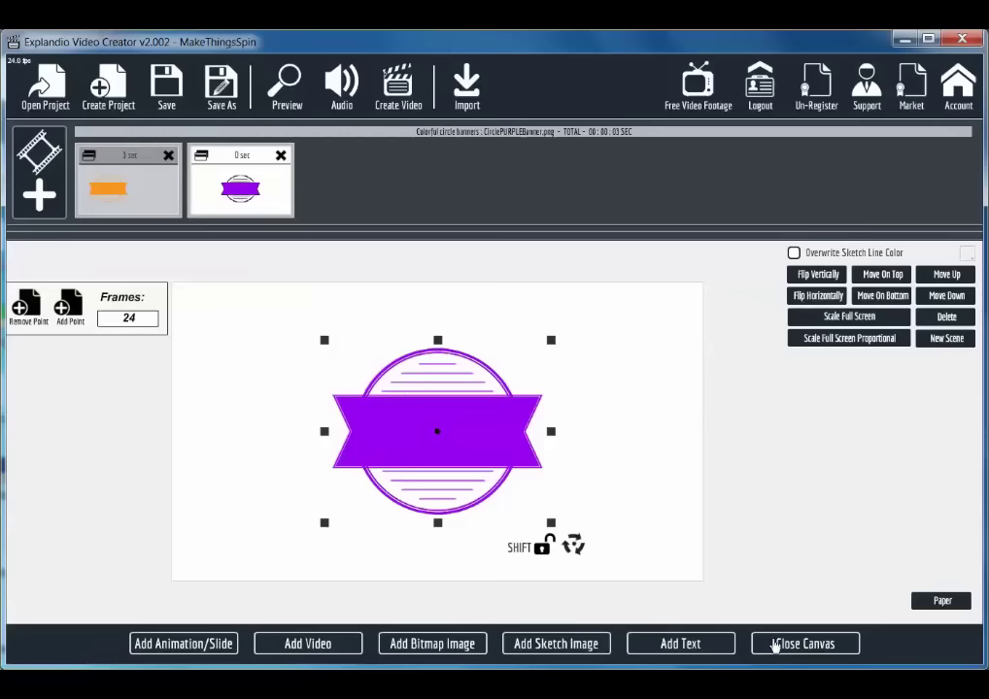
# Close the canvas and play the purple banner scene in preview
pyautogui.click(774, 649)
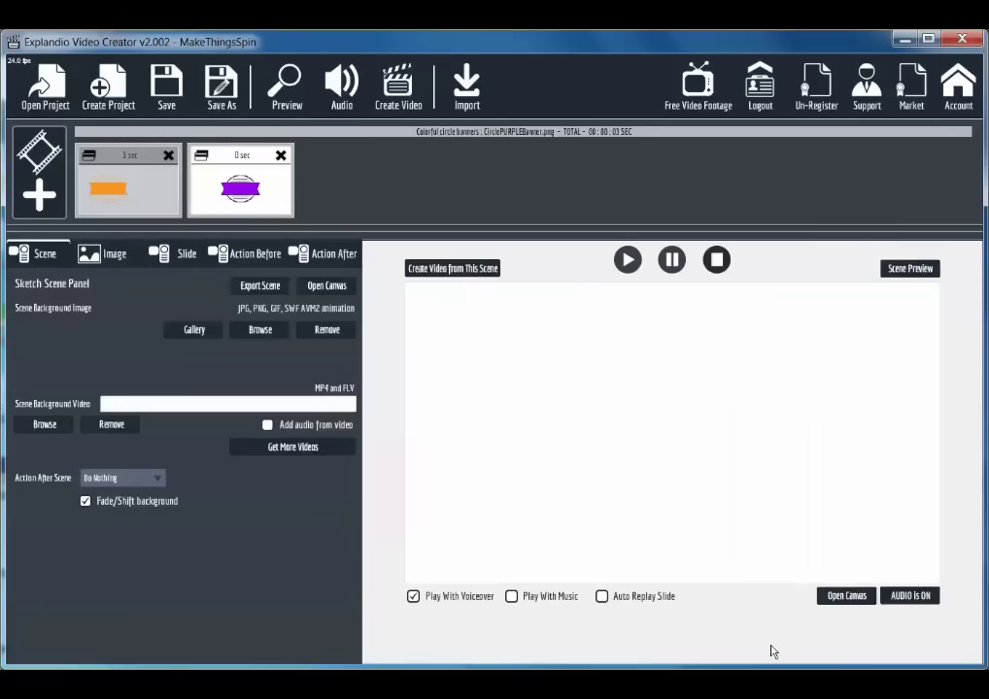
pyautogui.click(898, 274)
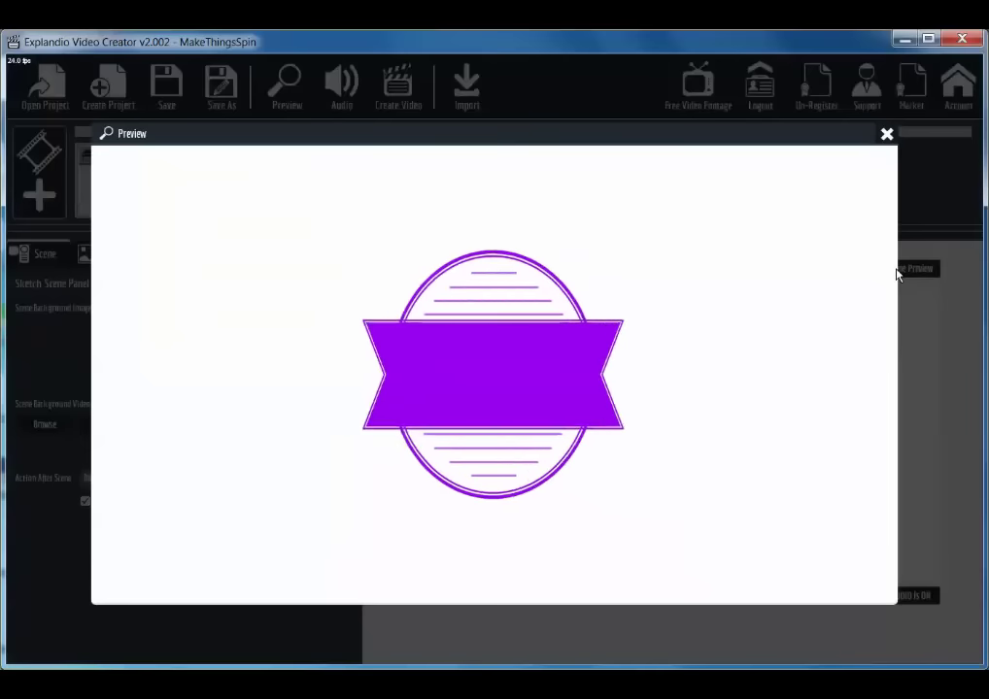